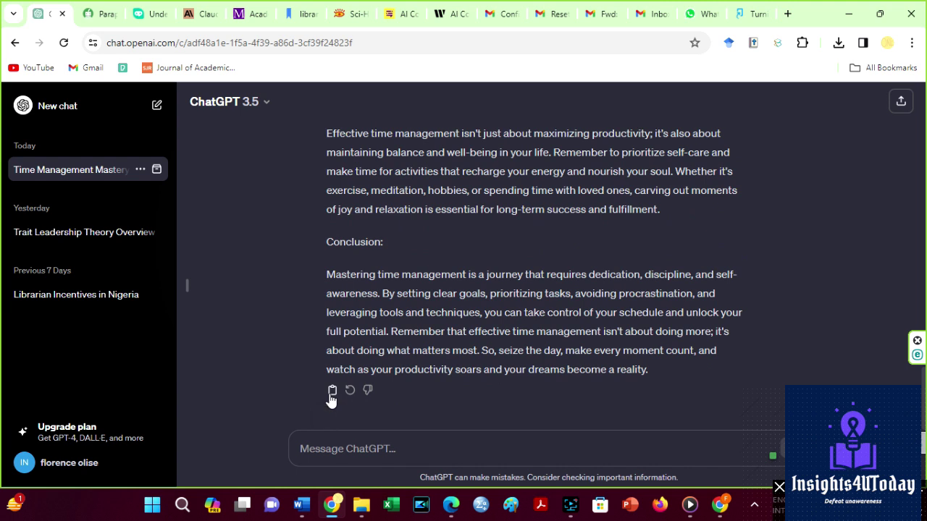
# Paraphrase the copied ChatGPT blog in QuillBot's Shorten mode into 546 words and copy the output.
pyautogui.click(332, 392)
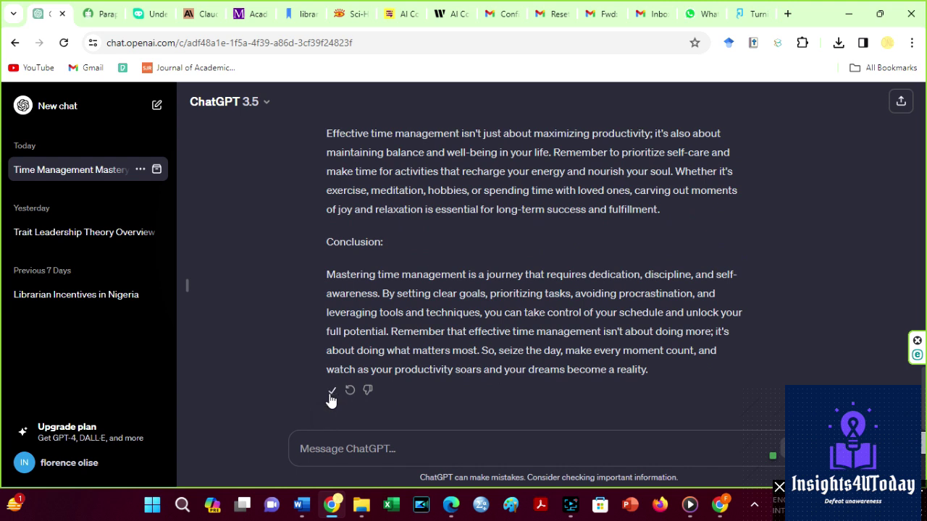
pyautogui.click(88, 15)
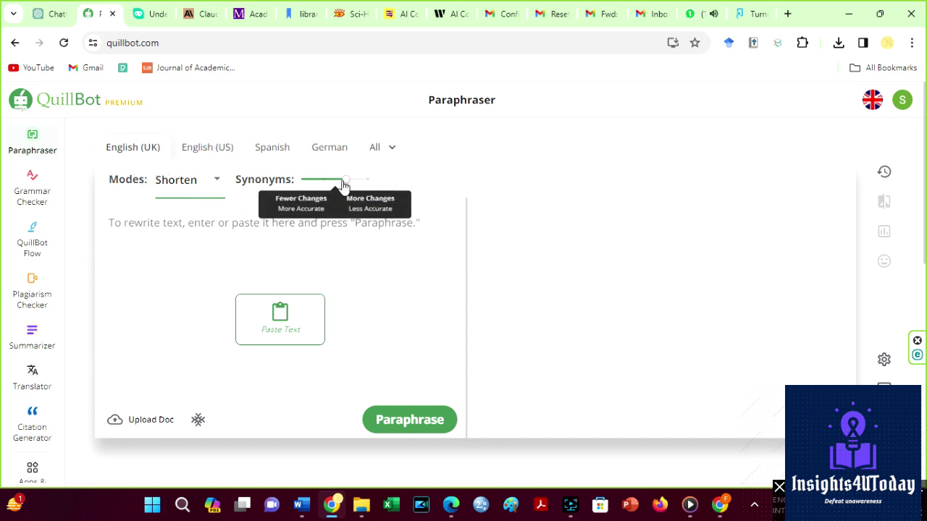
pyautogui.click(289, 335)
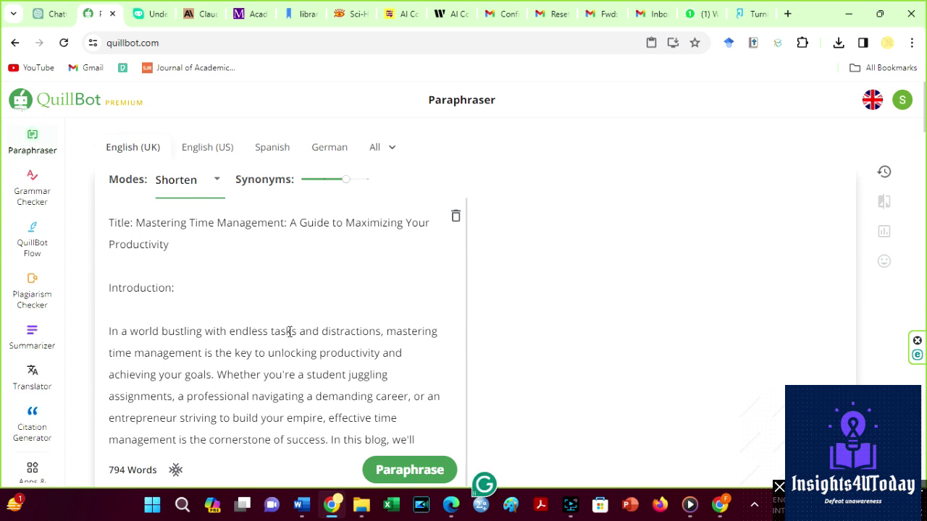
pyautogui.click(397, 472)
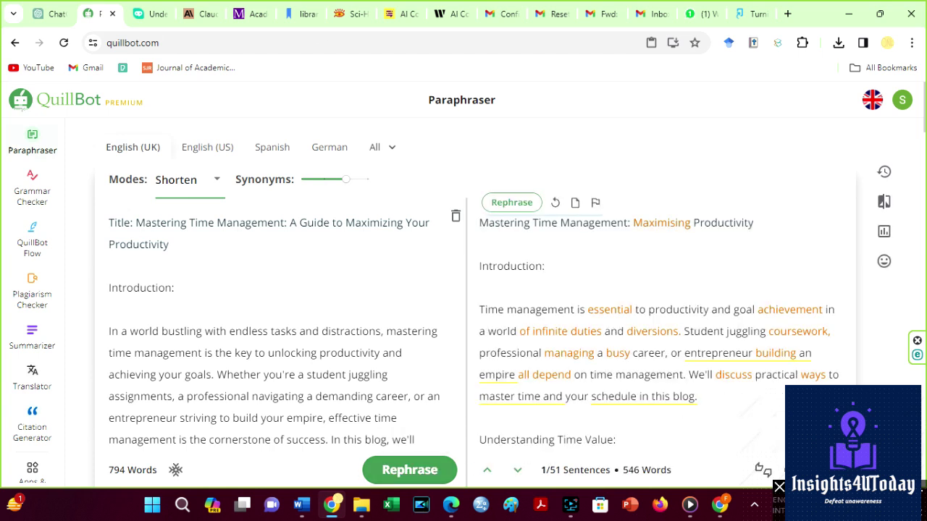
pyautogui.hotkey('ctrl', 'alt', 'c')
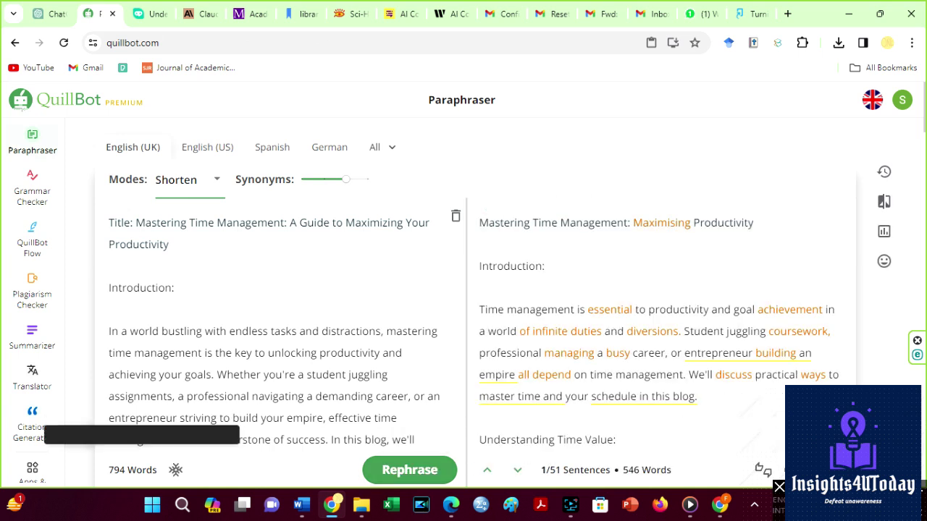
# Paste the QuillBot paraphrase into a new Word document.
pyautogui.rightClick(302, 511)
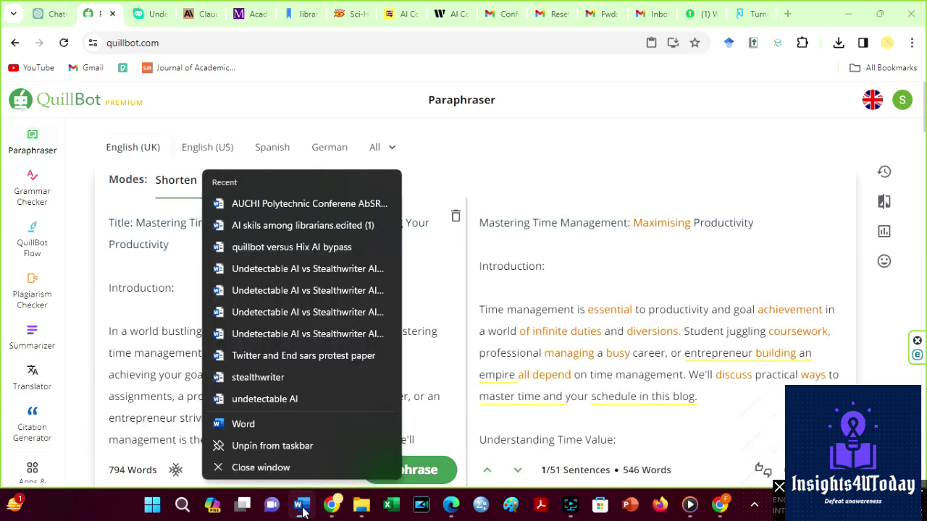
pyautogui.click(263, 424)
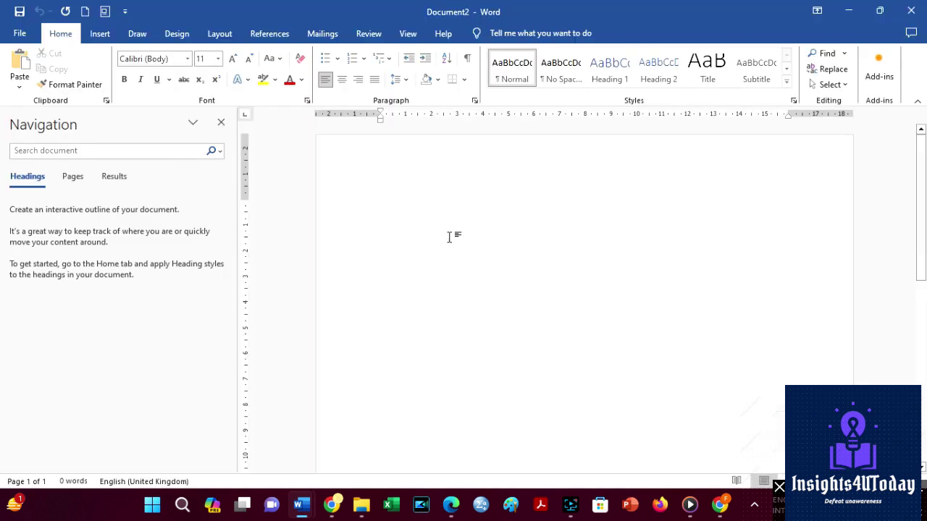
pyautogui.hotkey('ctrl', 'v')
# Save the document as 'quillbot' in the Downloads folder.
pyautogui.click(22, 38)
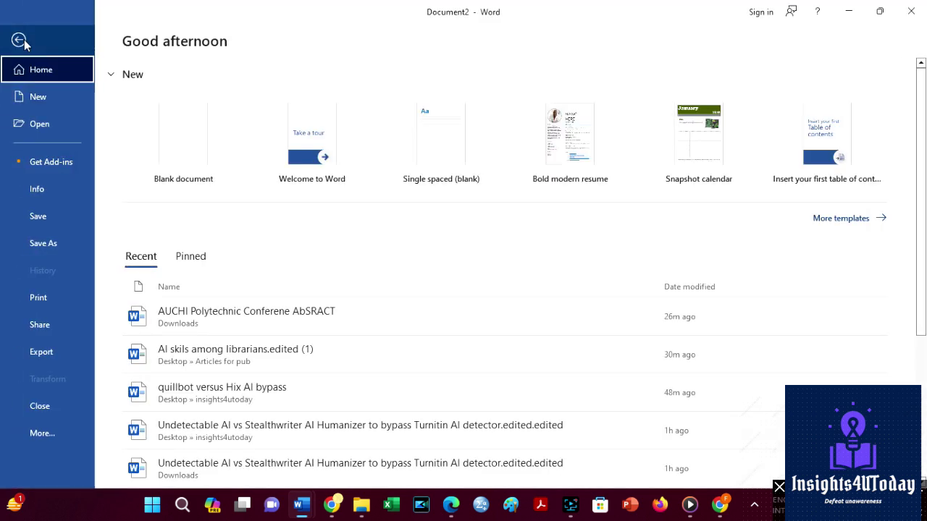
pyautogui.click(48, 244)
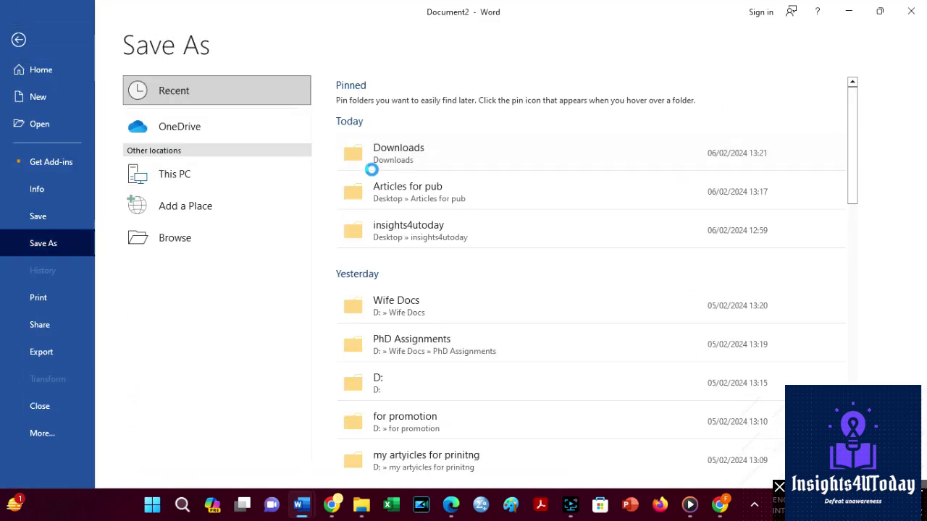
pyautogui.click(345, 172)
pyautogui.write('quillbot')
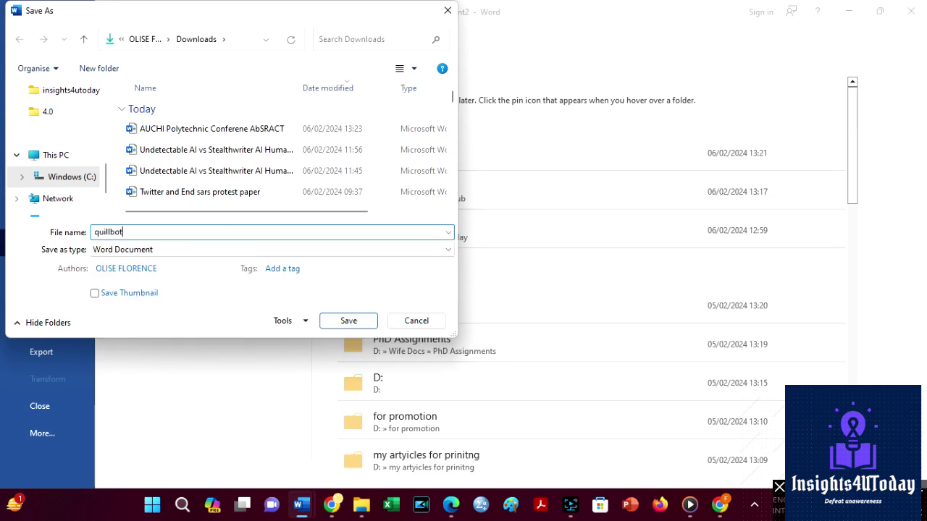
pyautogui.scroll(4, 73, 116)
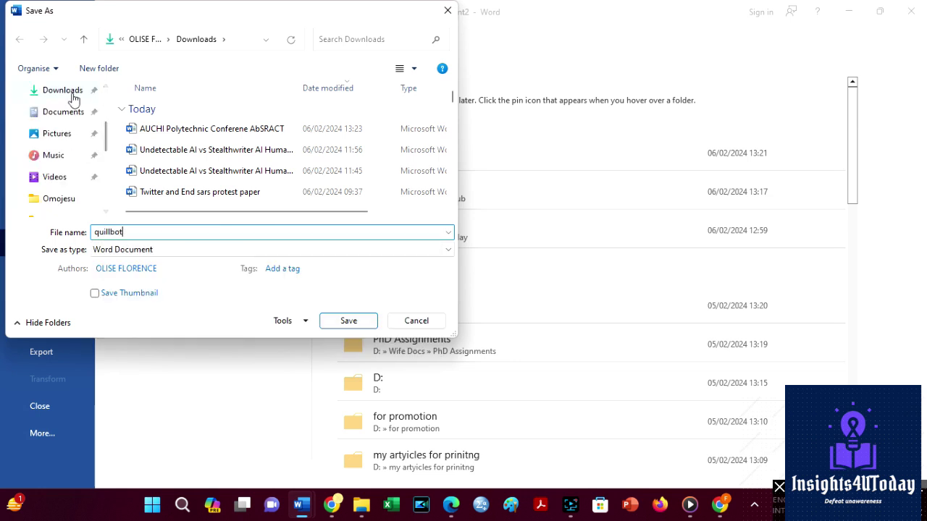
pyautogui.click(73, 98)
pyautogui.click(335, 320)
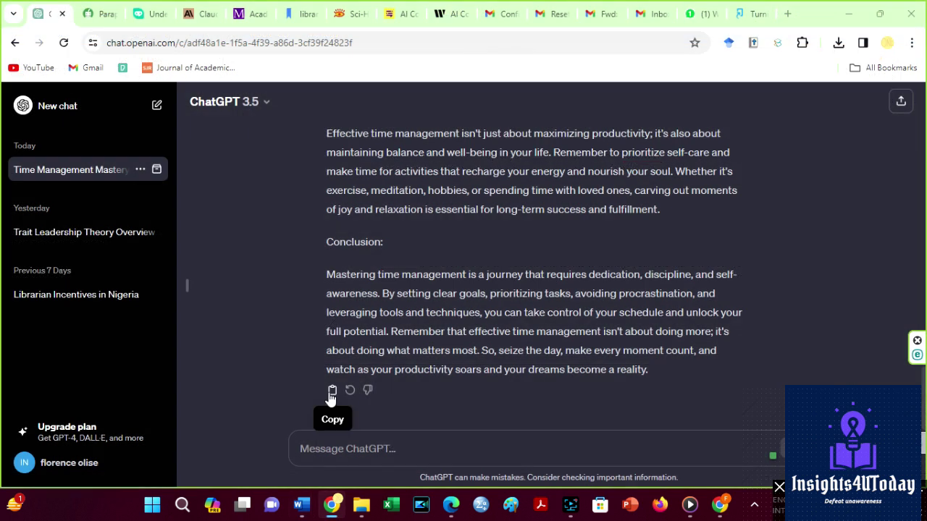
# Paste the ChatGPT blog into HIX Bypass and humanize it into an 878-word rewrite.
pyautogui.click(331, 392)
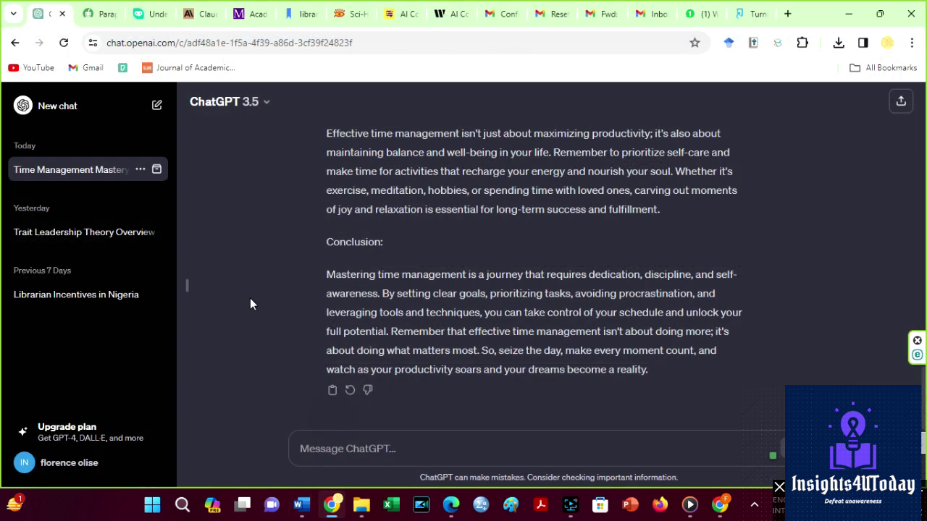
pyautogui.click(148, 14)
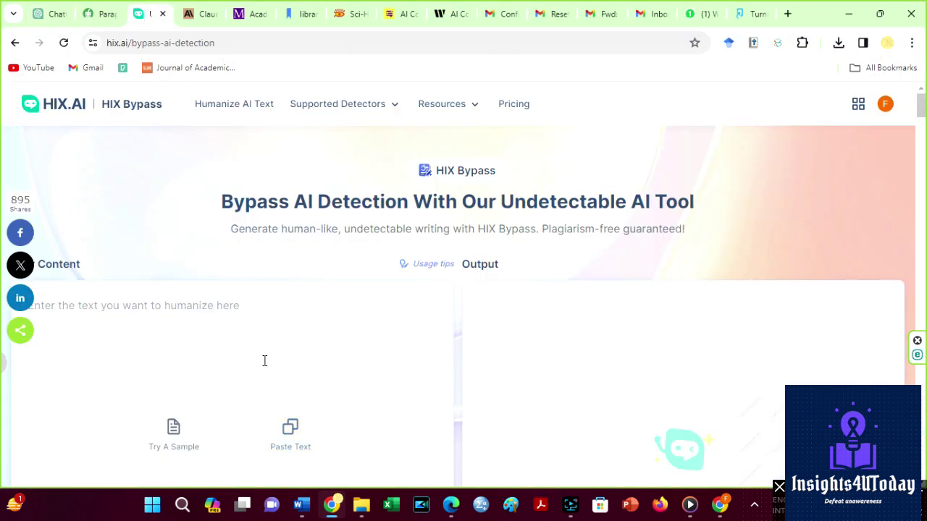
pyautogui.click(288, 437)
pyautogui.scroll(-3, 538, 251)
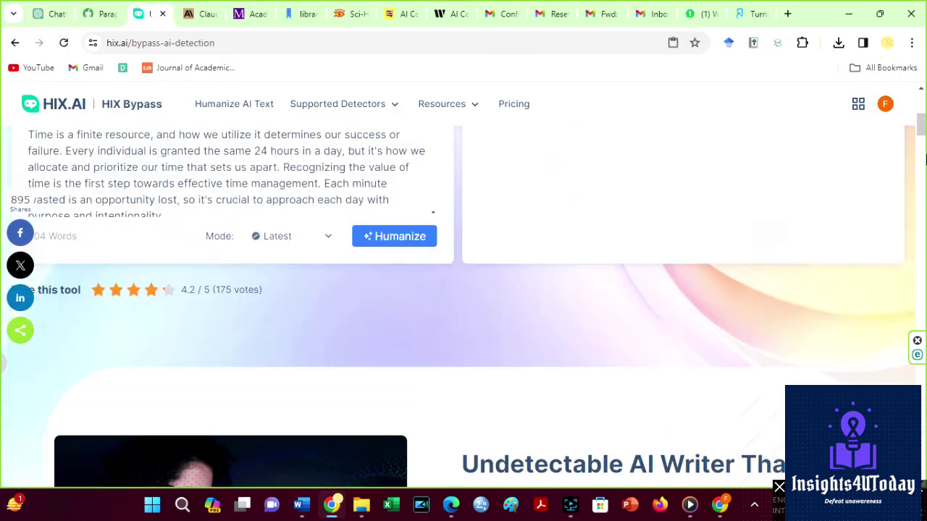
pyautogui.click(402, 239)
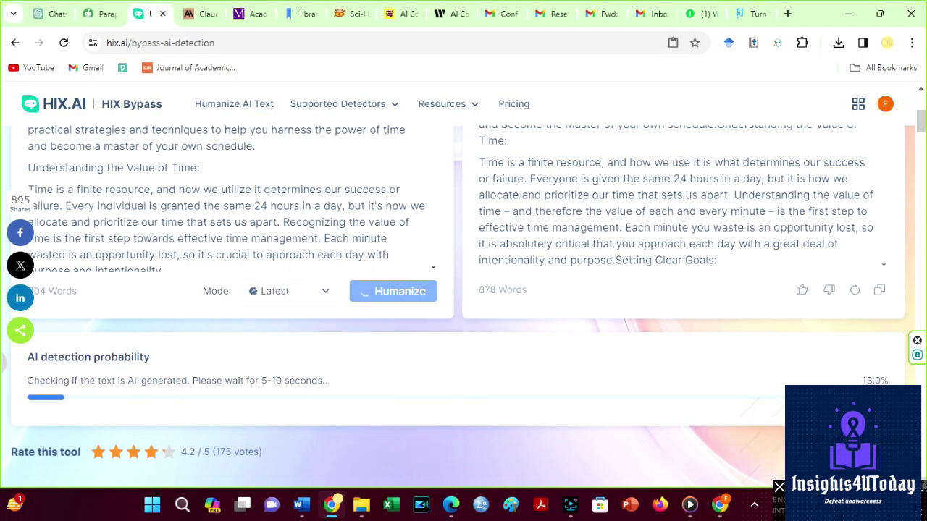
# Paste the humanized HIX text into the blank Word document.
pyautogui.moveTo(304, 504)
pyautogui.click(376, 433)
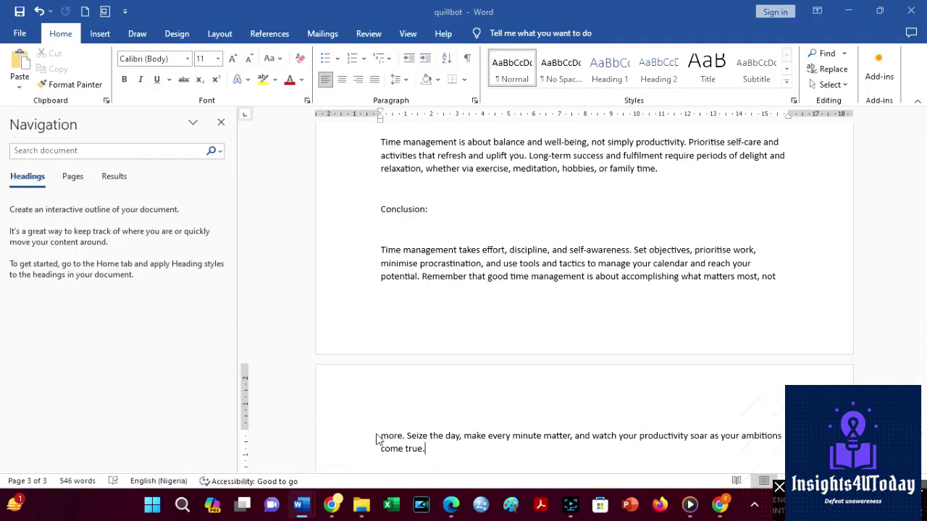
pyautogui.hotkey('ctrl', 'v')
# Save the document as 'hix Ai check'.
pyautogui.hotkey('ctrl', 's')
pyautogui.click(228, 226)
pyautogui.write('hix Ai ')
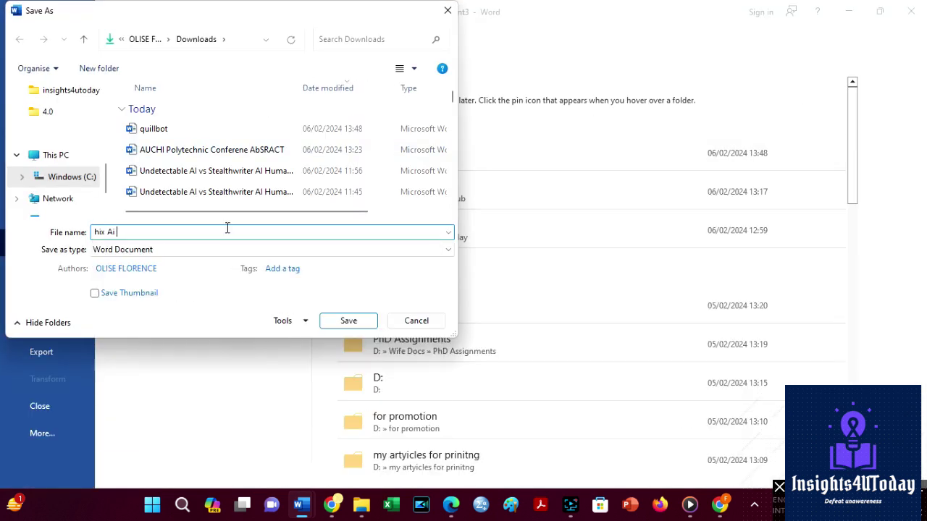
pyautogui.write('check')
pyautogui.click(335, 323)
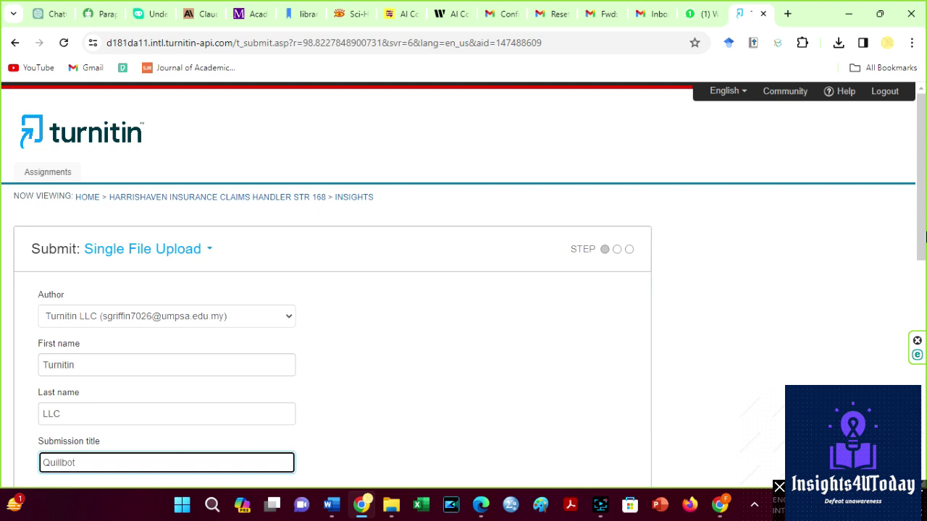
# Upload quillbot.docx titled 'Quillbot' to Turnitin and open its report showing 49% AI-generated.
pyautogui.moveTo(926, 237); pyautogui.dragTo(926, 329)
pyautogui.click(162, 390)
pyautogui.click(203, 151)
pyautogui.click(344, 303)
pyautogui.scroll(-2, 333, 289)
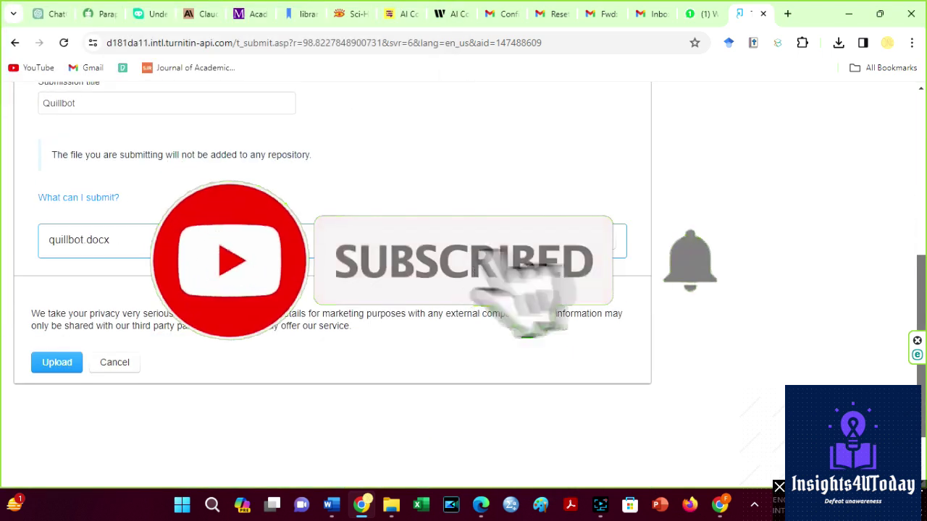
pyautogui.click(51, 364)
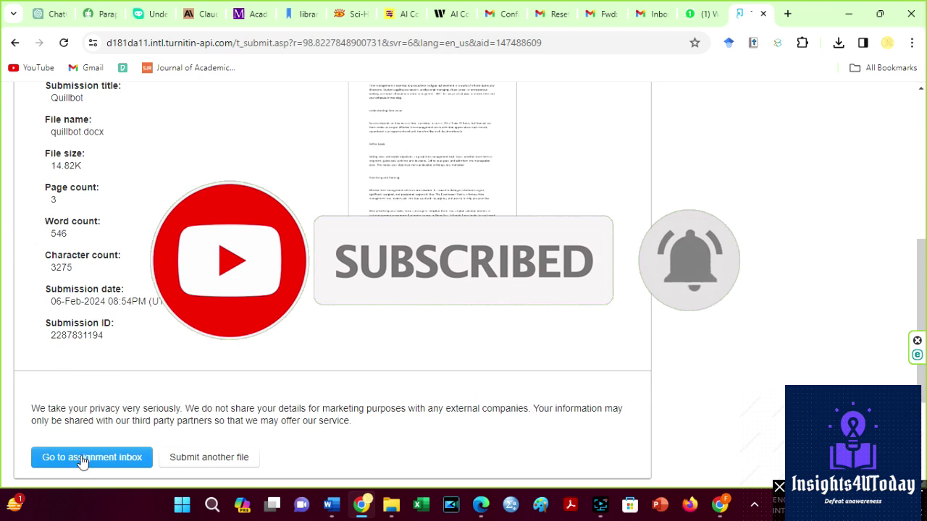
pyautogui.click(83, 461)
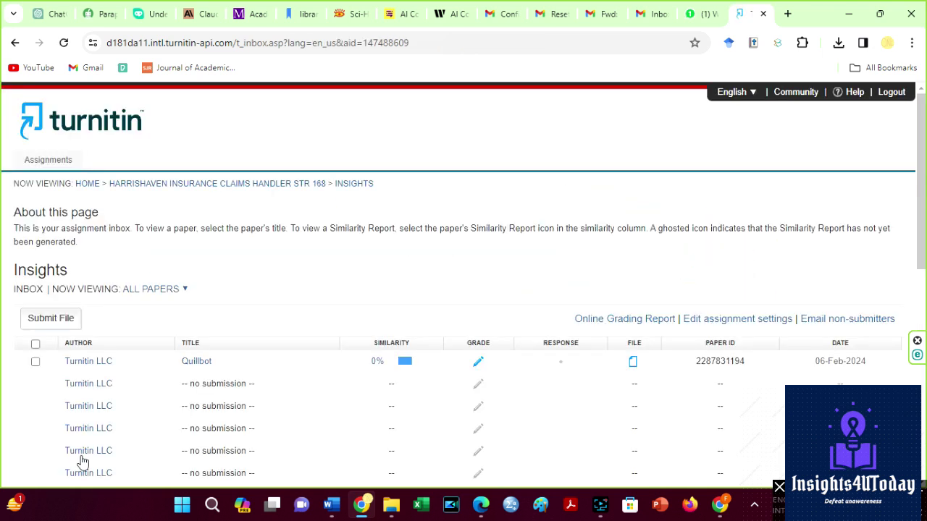
pyautogui.click(376, 362)
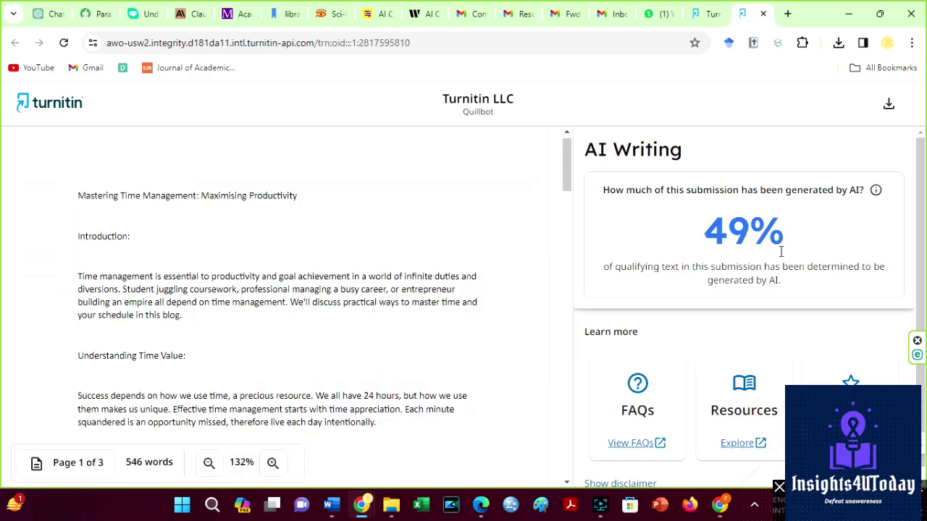
# Submit hix Ai check.docx to Turnitin under the title 'hix bypass'.
pyautogui.hotkey('ctrl', 'w')
pyautogui.scroll(-2, 228, 307)
pyautogui.click(228, 312)
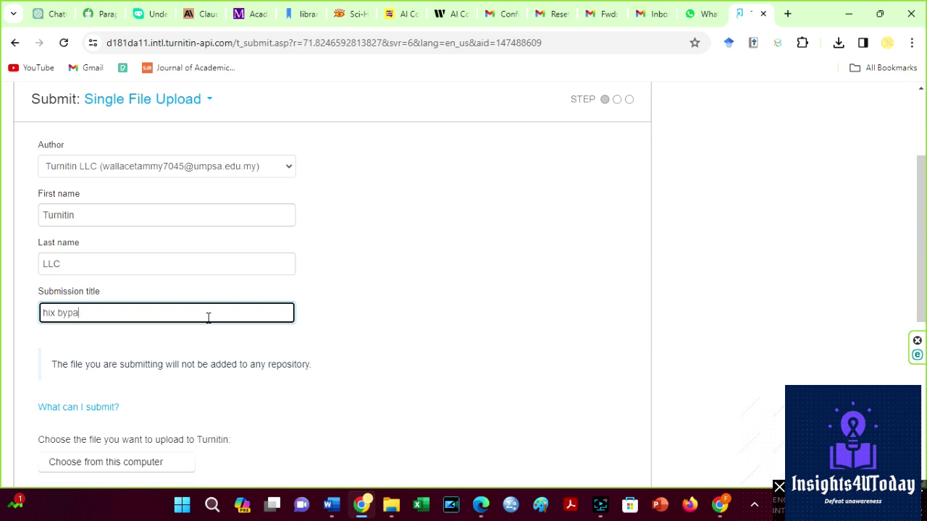
pyautogui.click(138, 462)
pyautogui.click(241, 131)
pyautogui.click(348, 303)
pyautogui.scroll(-3, 921, 232)
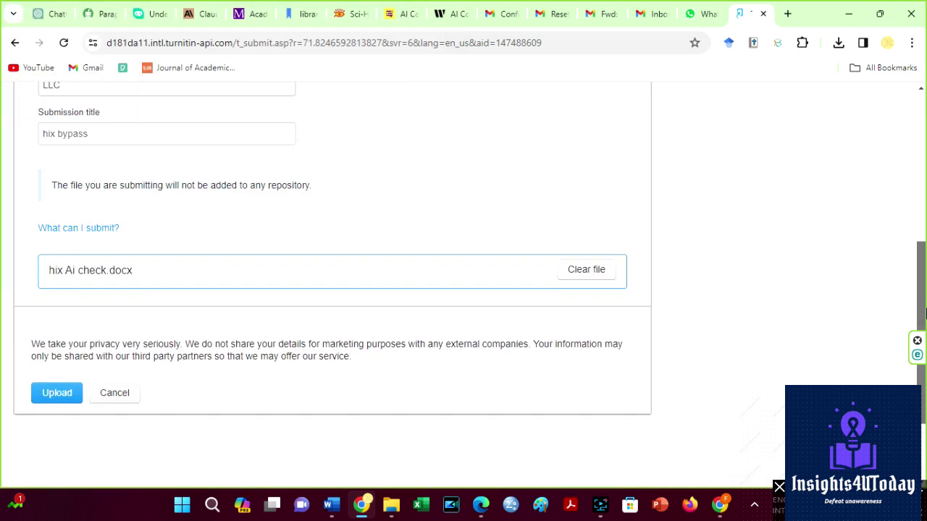
pyautogui.click(63, 393)
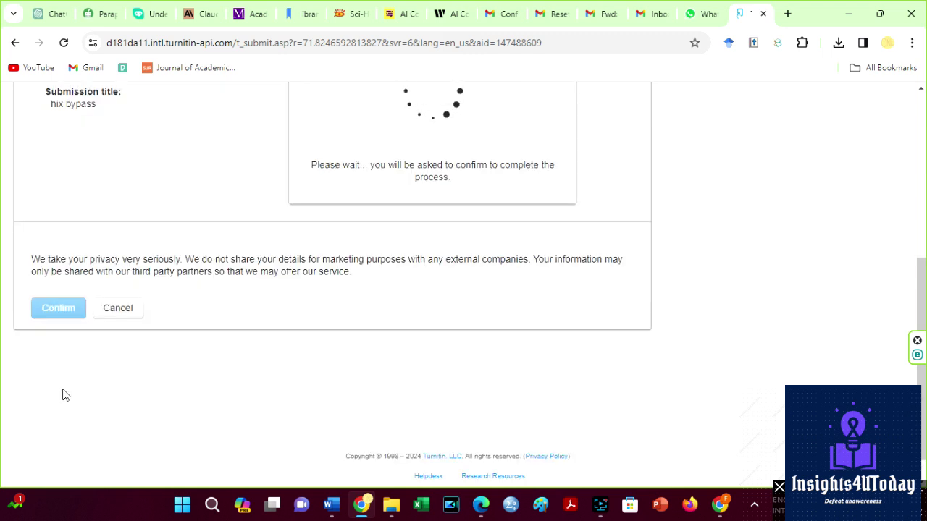
# Open the hix bypass AI Writing report from the inbox, showing 40% AI-generated.
pyautogui.click(128, 389)
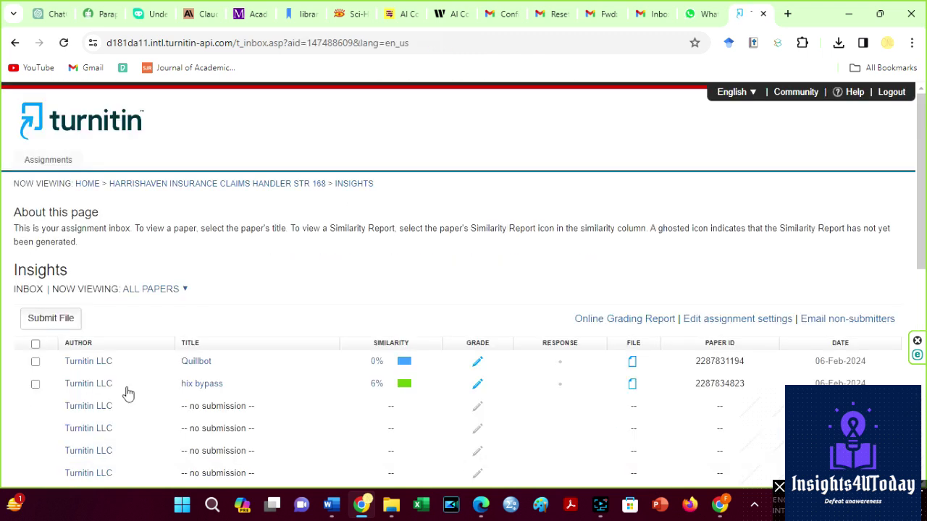
pyautogui.click(377, 385)
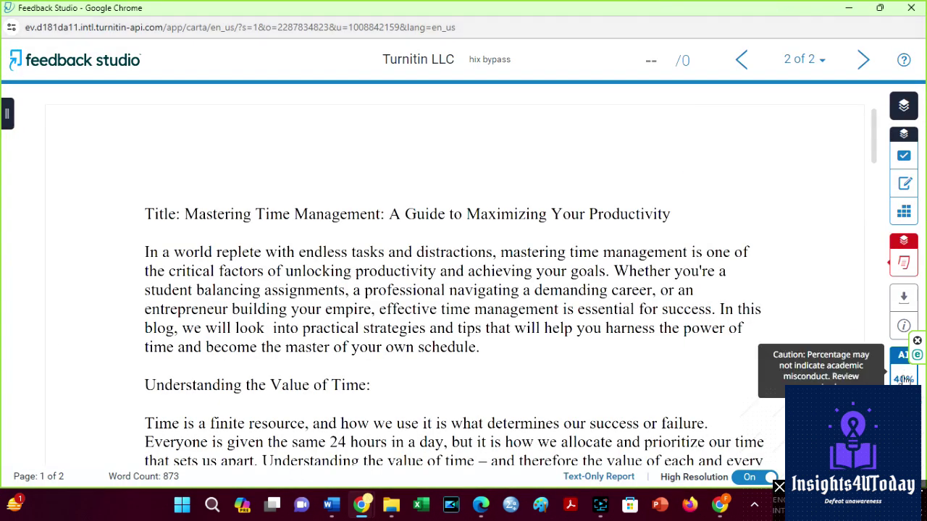
pyautogui.click(903, 379)
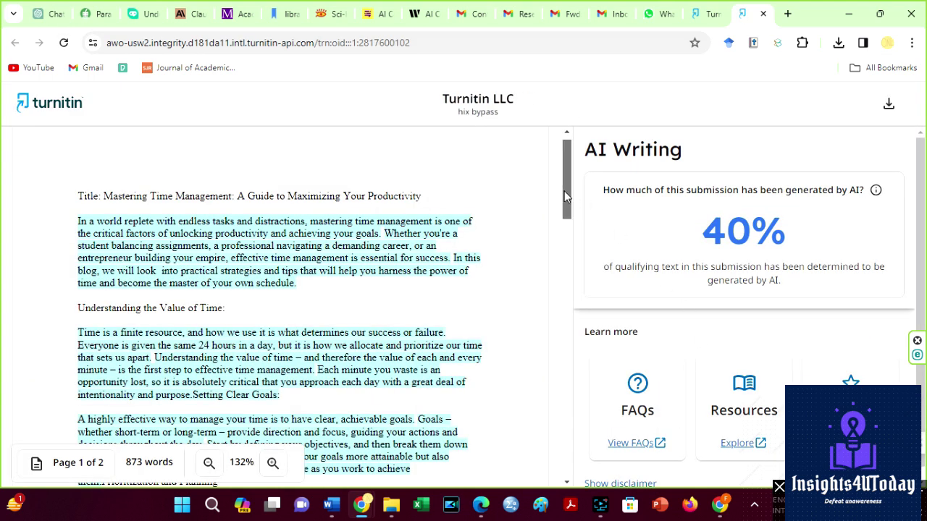
# Bring up the earlier report for the 1111-word 'HIX AI text' submission, rated 0% AI.
pyautogui.moveTo(565, 191)
pyautogui.mouseDown()
pyautogui.moveTo(586, 387)
pyautogui.moveTo(569, 182)
pyautogui.mouseUp()
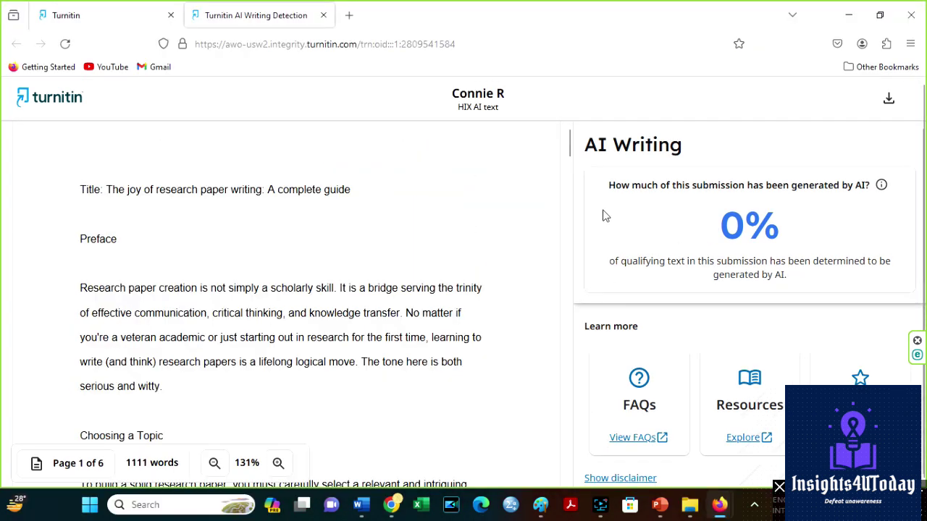